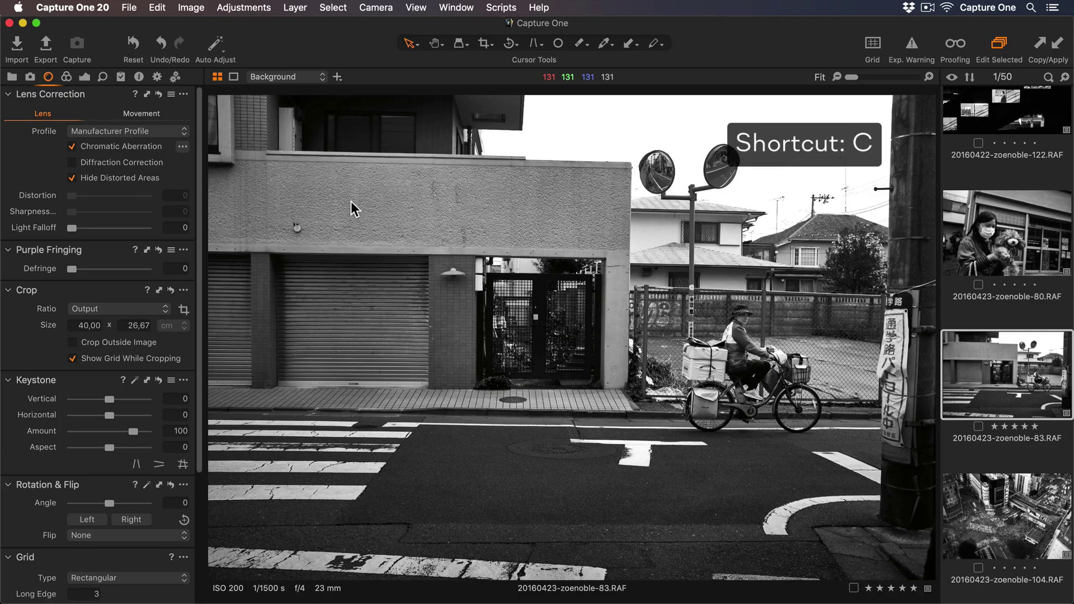
# Switch to the Crop cursor tool so a crop frame surrounds the whole street photo.
pyautogui.press('c')
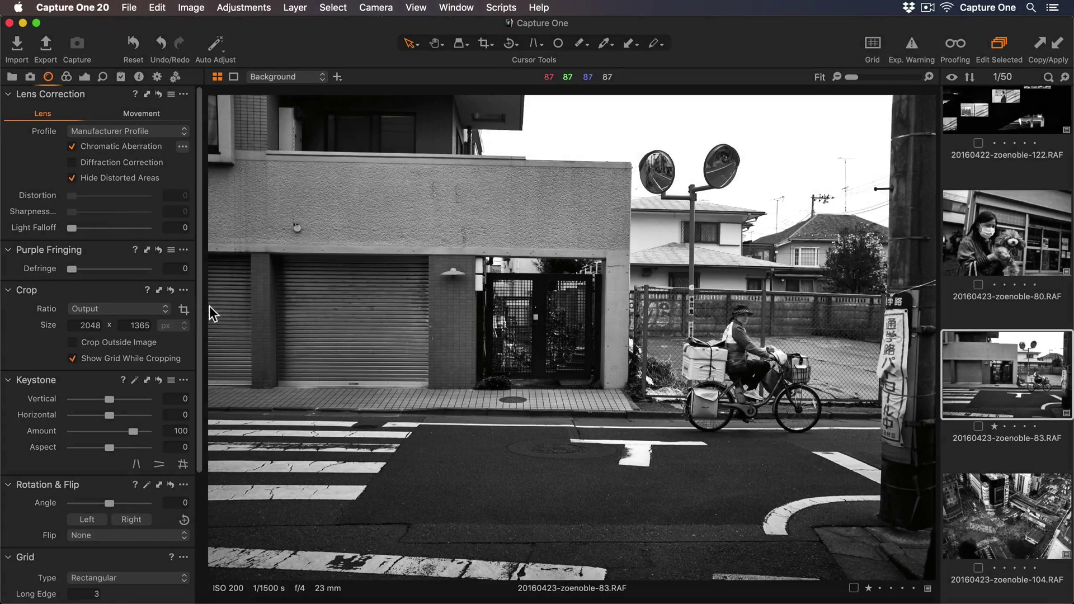
# Drag the crop edges in past the roofline and garage shutter, reposition the frame, and tilt it to 0.28° (2048 × 1409 px).
pyautogui.click(185, 310)
pyautogui.press('5')
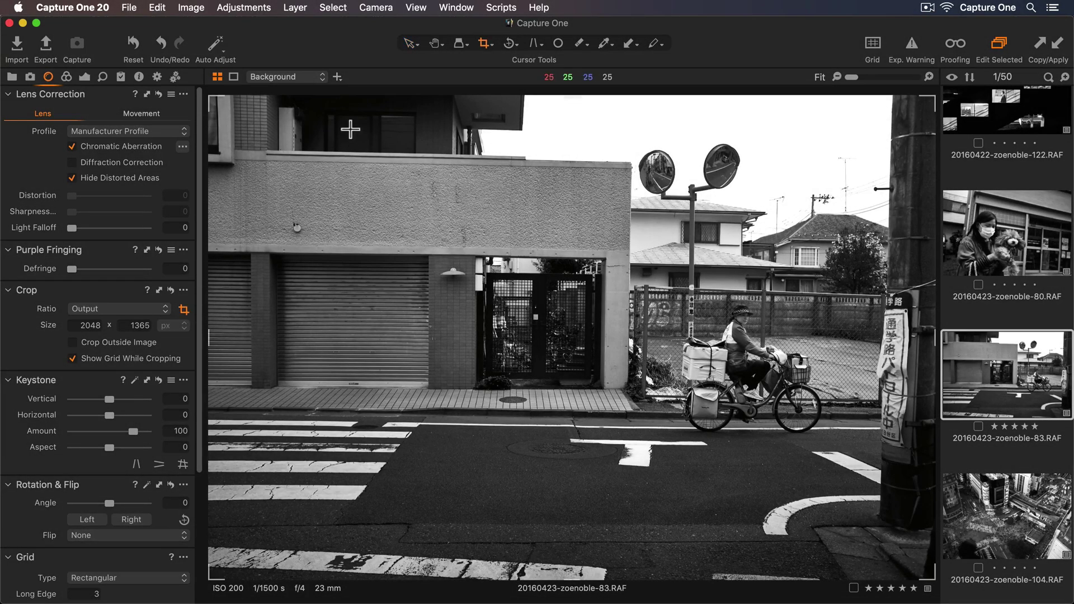
pyautogui.moveTo(352, 98); pyautogui.dragTo(372, 203)
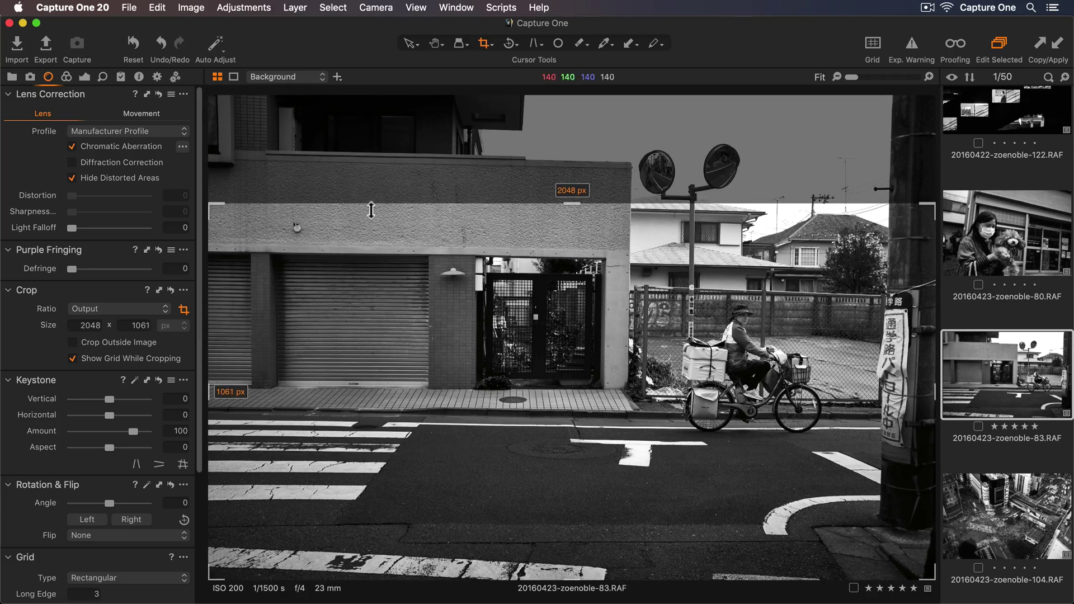
pyautogui.moveTo(208, 307); pyautogui.dragTo(351, 303)
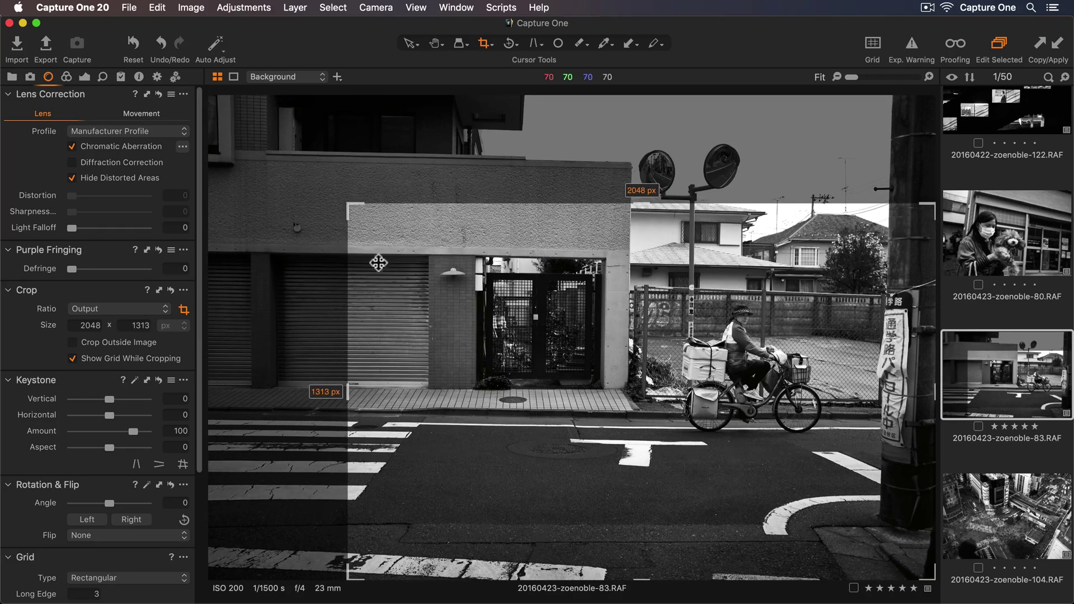
pyautogui.moveTo(350, 214); pyautogui.dragTo(263, 126)
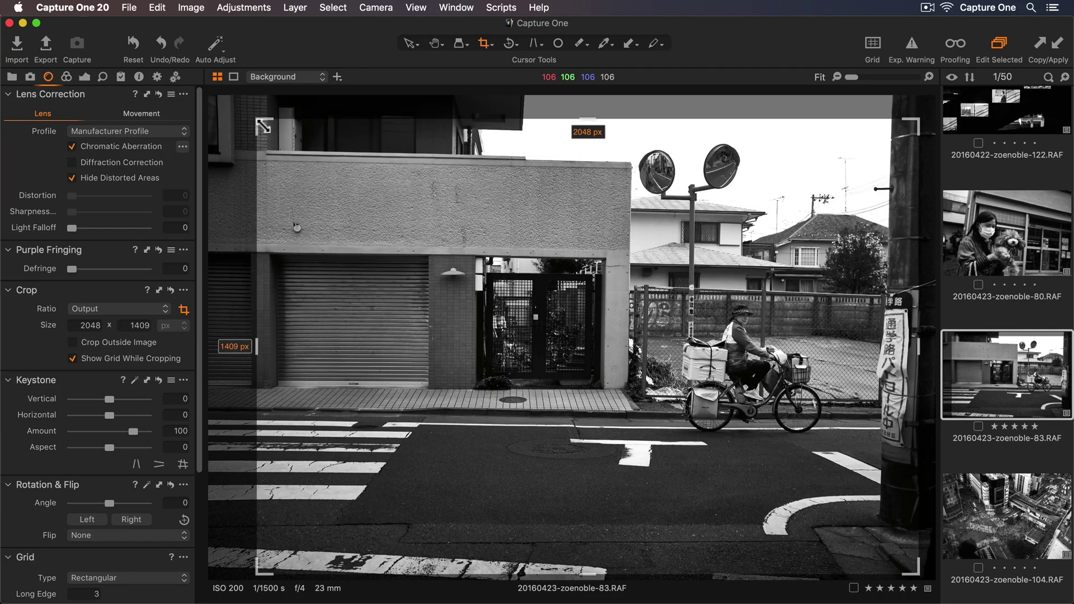
pyautogui.moveTo(379, 285); pyautogui.dragTo(345, 241)
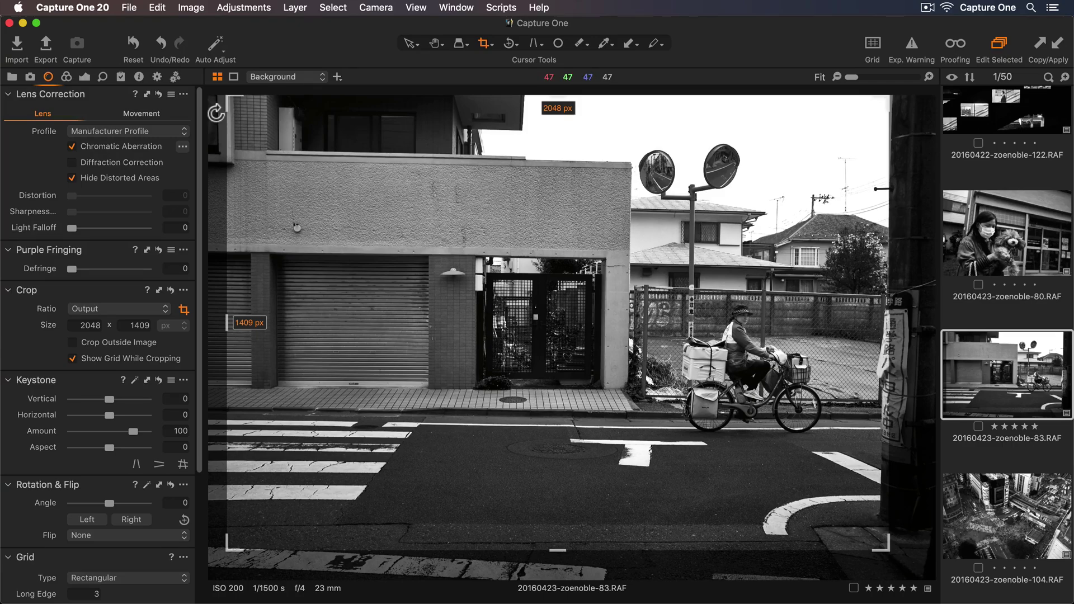
pyautogui.moveTo(216, 112)
pyautogui.mouseDown()
pyautogui.moveTo(209, 148)
pyautogui.moveTo(209, 105)
pyautogui.mouseUp()
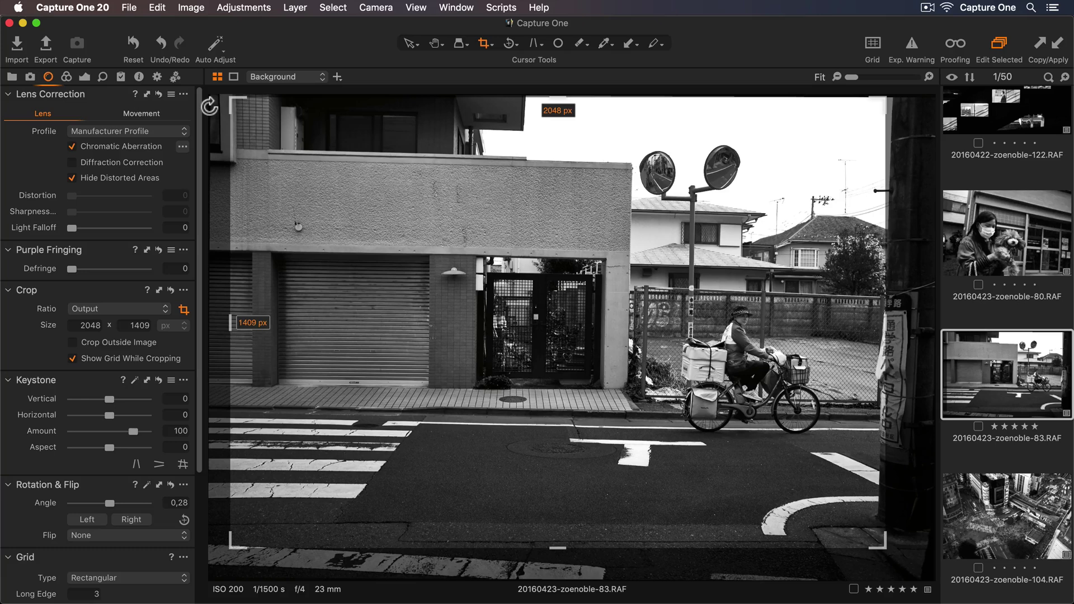
pyautogui.press('h')
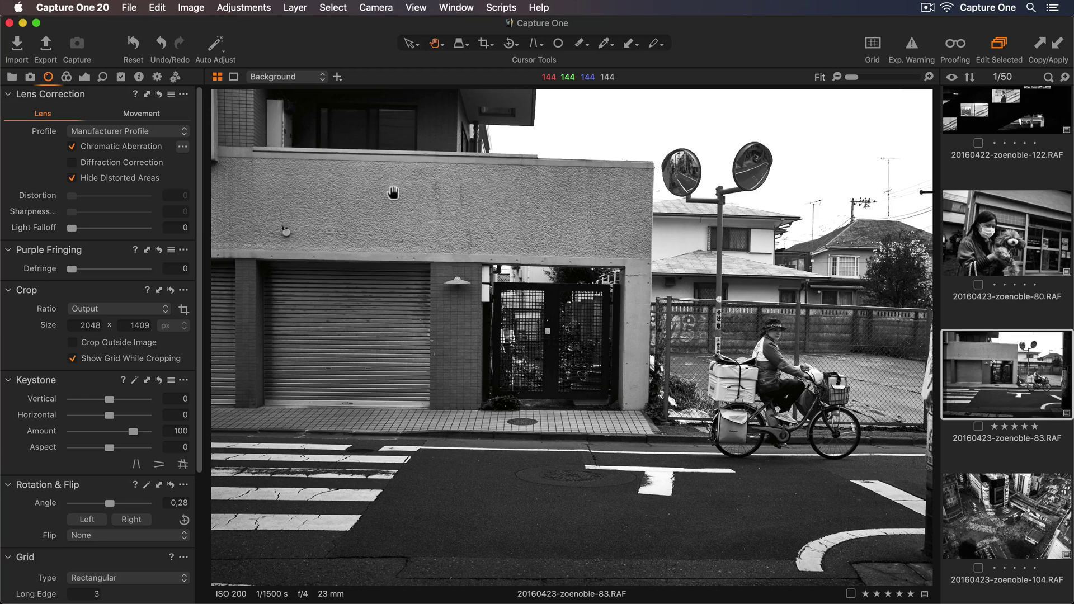
pyautogui.press('c')
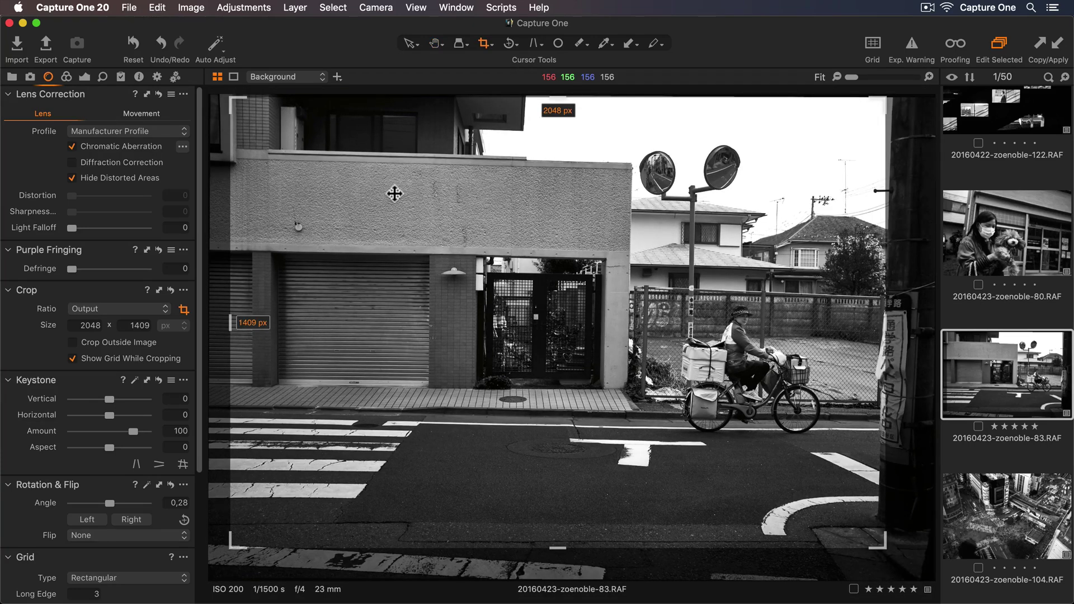
# Set the crop ratio to Unconstrained and shrink the crop in from its top-left corner.
pyautogui.press('c')
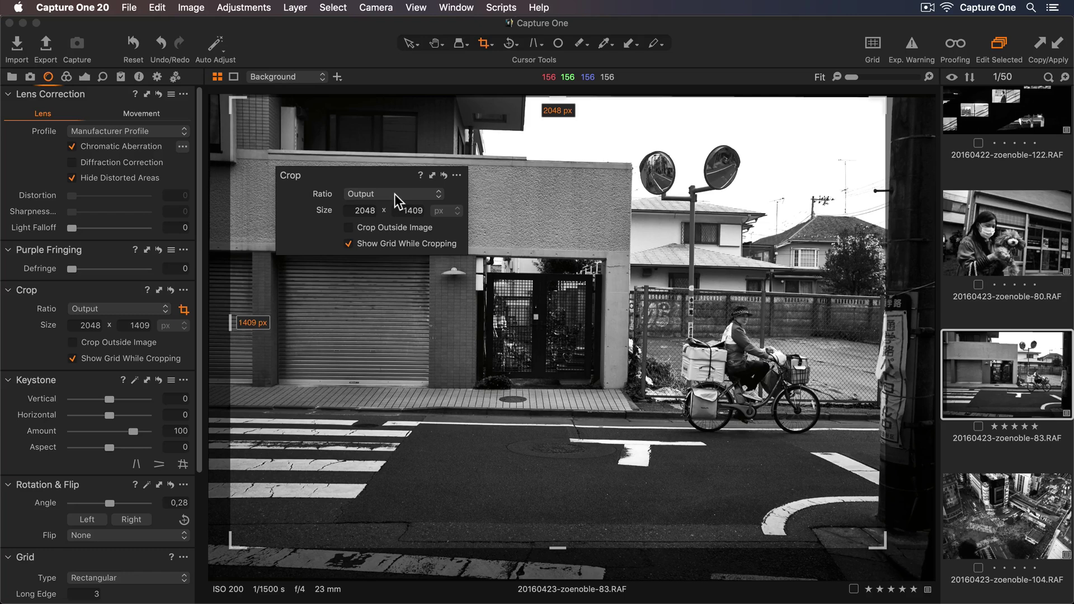
pyautogui.click(395, 193)
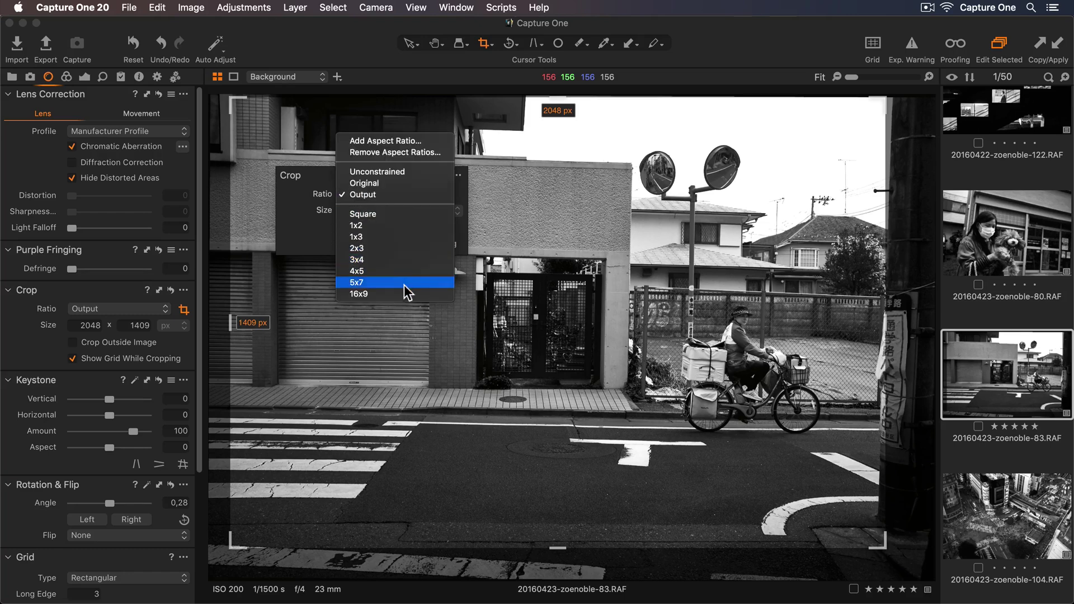
pyautogui.click(408, 172)
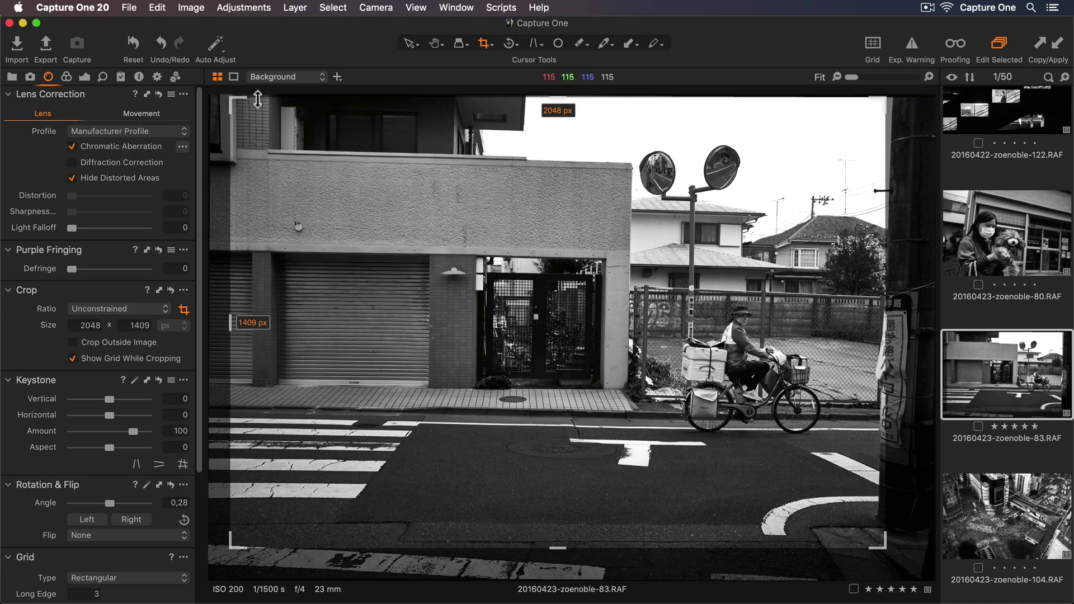
pyautogui.moveTo(231, 99); pyautogui.dragTo(349, 139)
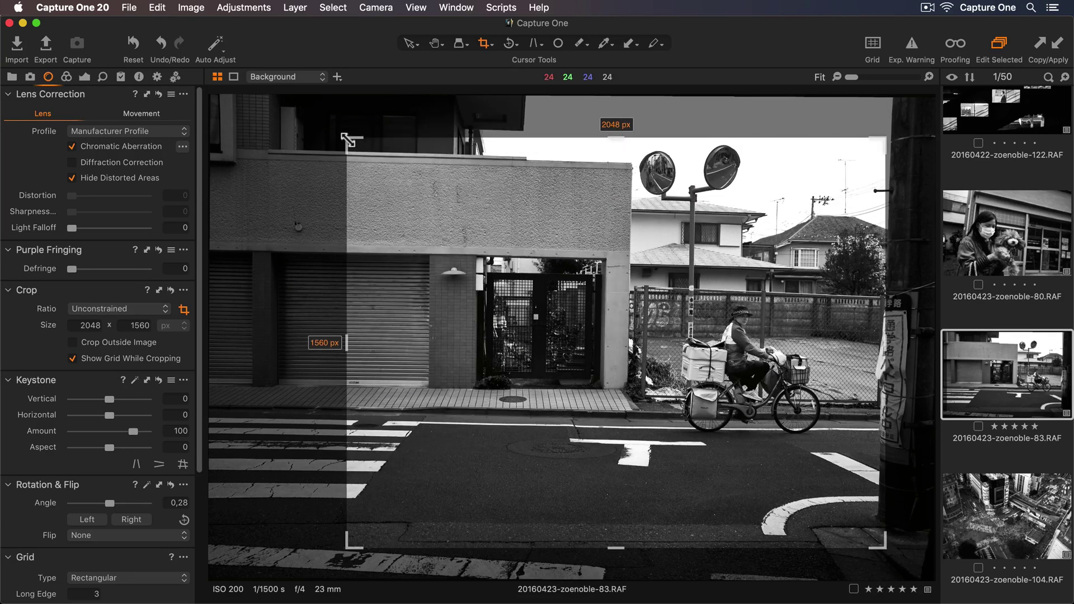
# Lock the crop to Original proportions, trim the top edge, then switch the ratio to Output (2048 × 1365).
pyautogui.rightClick(349, 140)
pyautogui.click(349, 140)
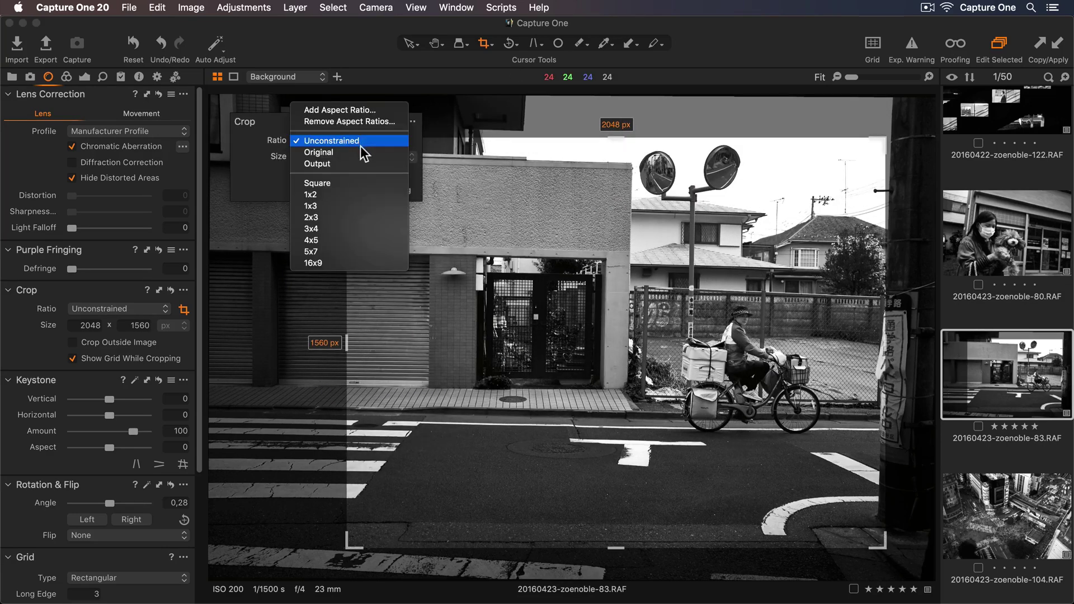
pyautogui.click(360, 155)
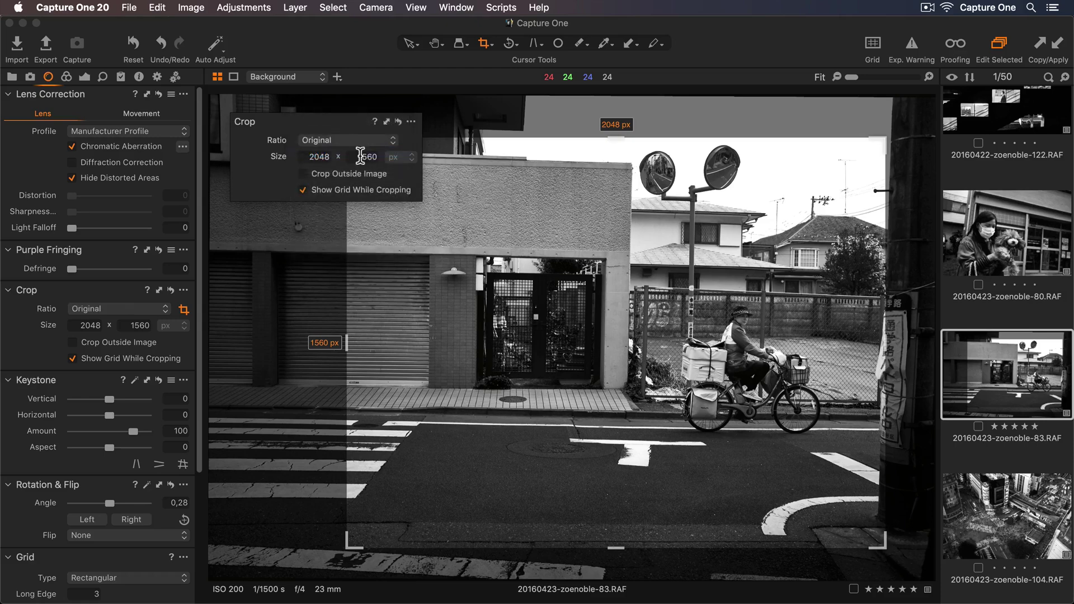
pyautogui.moveTo(438, 138)
pyautogui.mouseDown()
pyautogui.moveTo(436, 233)
pyautogui.moveTo(431, 136)
pyautogui.mouseUp()
pyautogui.rightClick(430, 135)
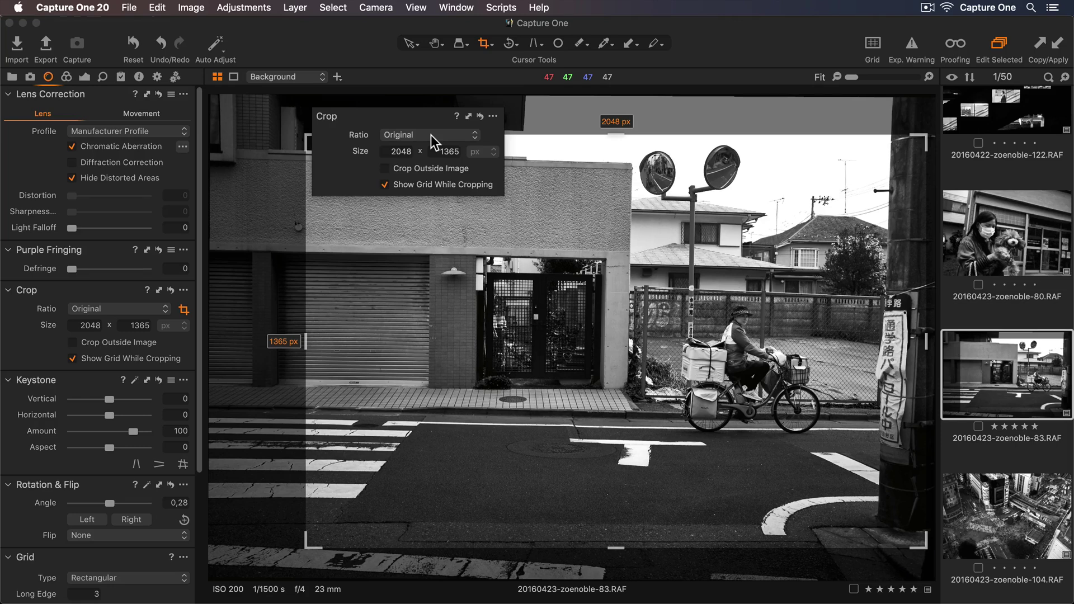
pyautogui.click(430, 135)
pyautogui.click(430, 147)
# Show the output recipes and drag the top-left crop handle to a 2048 × 1233 px crop.
pyautogui.click(157, 77)
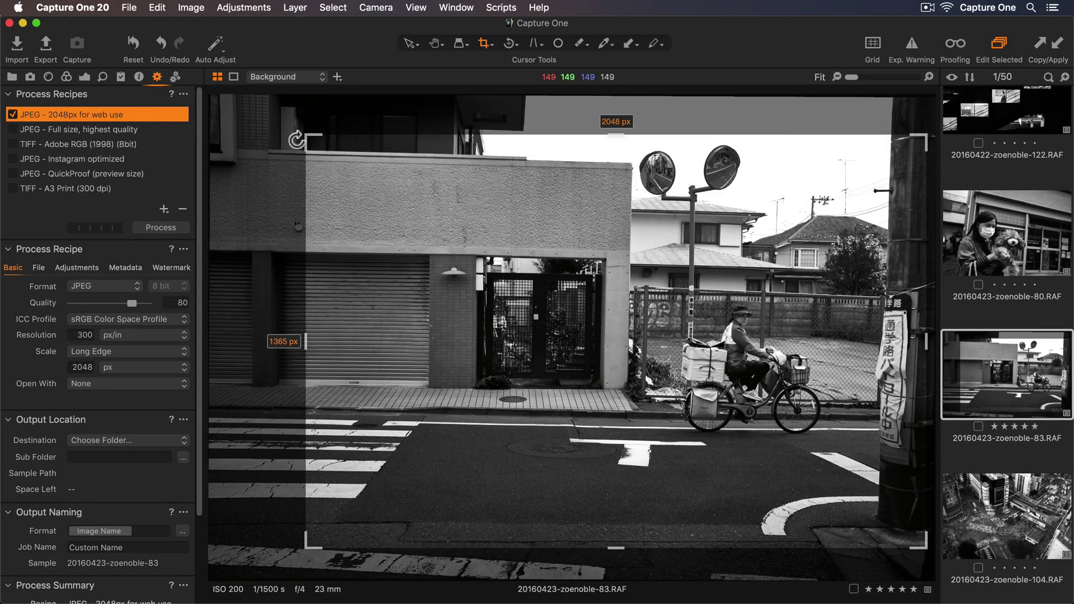
pyautogui.moveTo(308, 139); pyautogui.dragTo(230, 134)
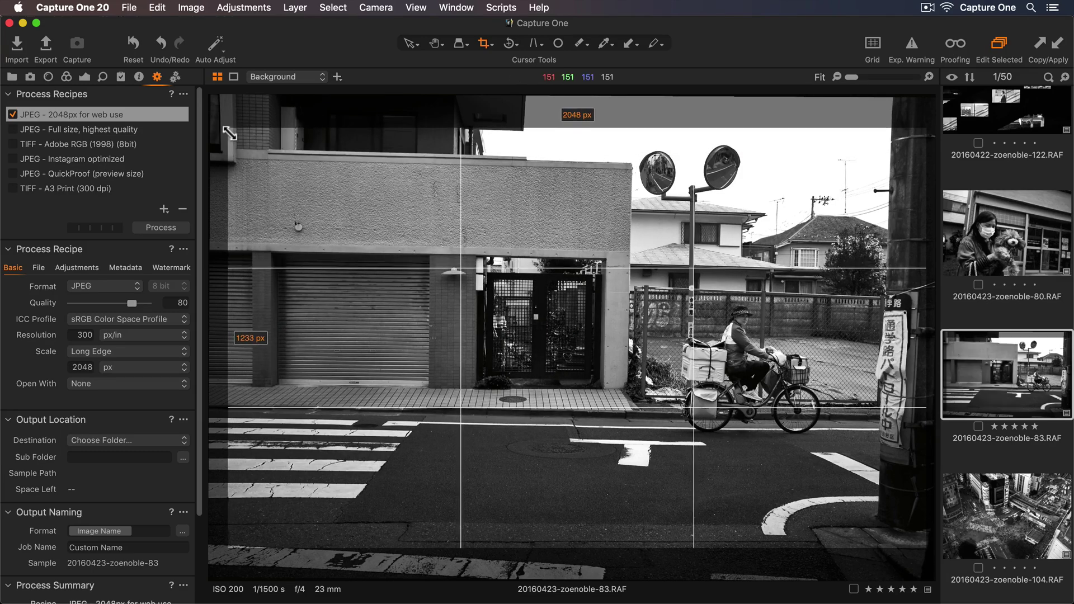
# Try the Instagram and QuickProof recipes, then settle on TIFF - A3 Print (300 dpi).
pyautogui.click(147, 159)
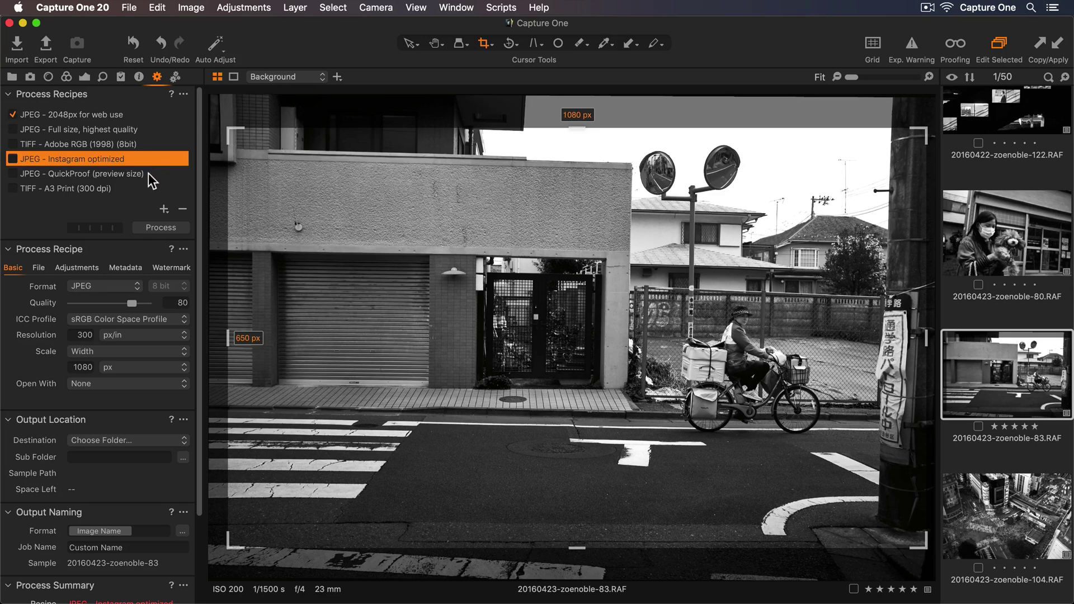
pyautogui.click(148, 173)
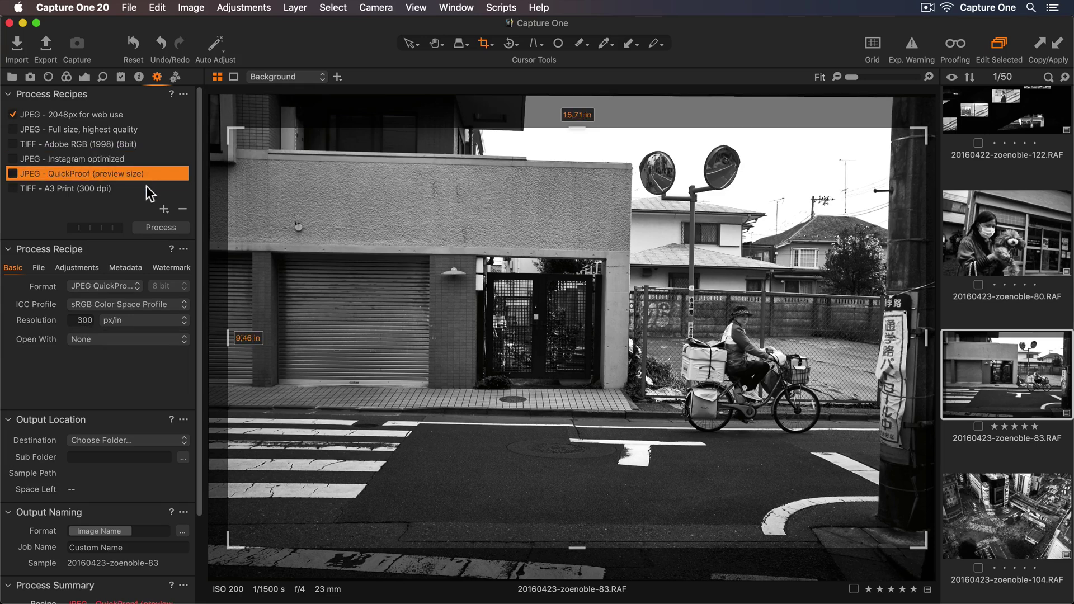
pyautogui.click(146, 188)
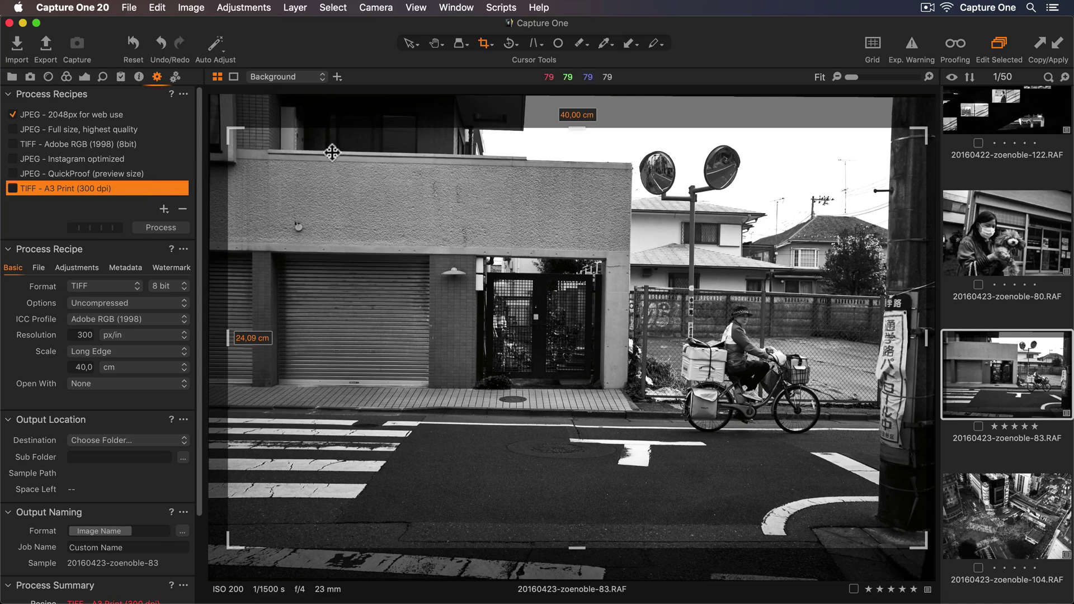
# Reset the crop to the full image (40,00 × 26,67 cm) and show the lens and rotation tools.
pyautogui.rightClick(444, 207)
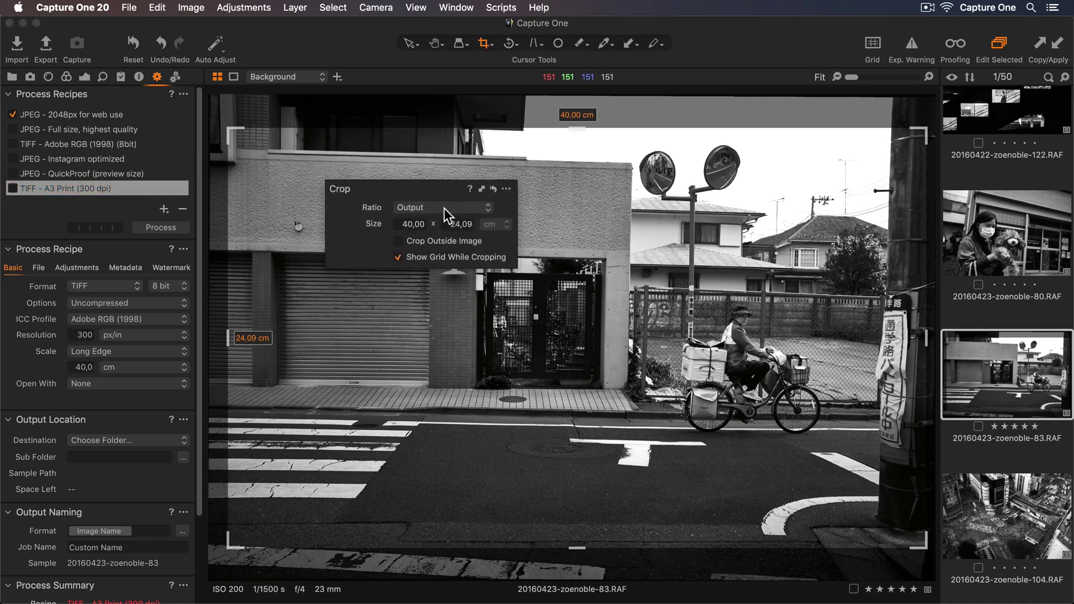
pyautogui.click(493, 188)
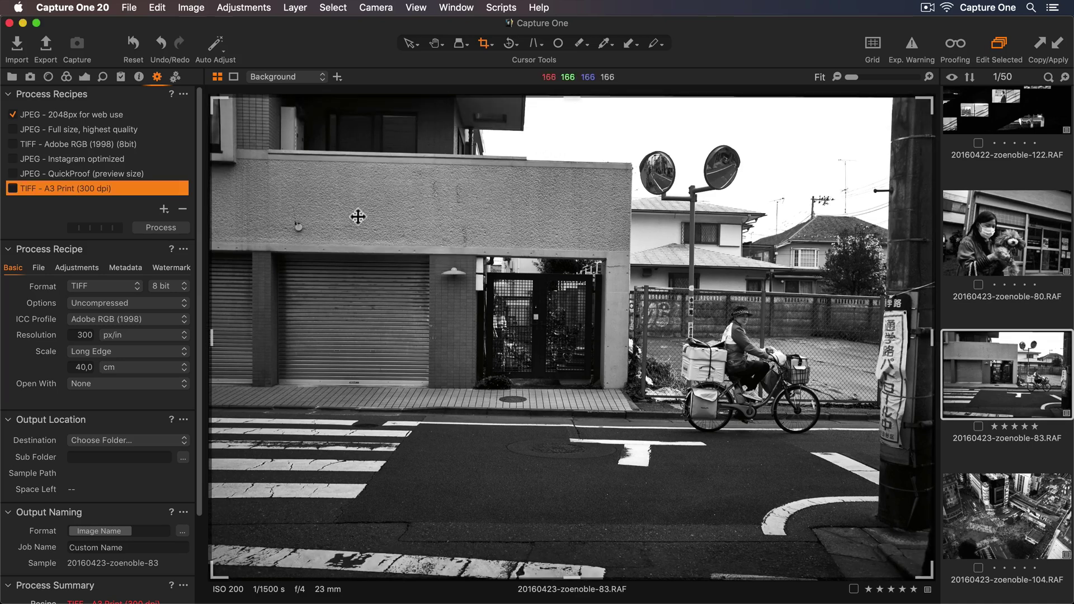
pyautogui.click(49, 77)
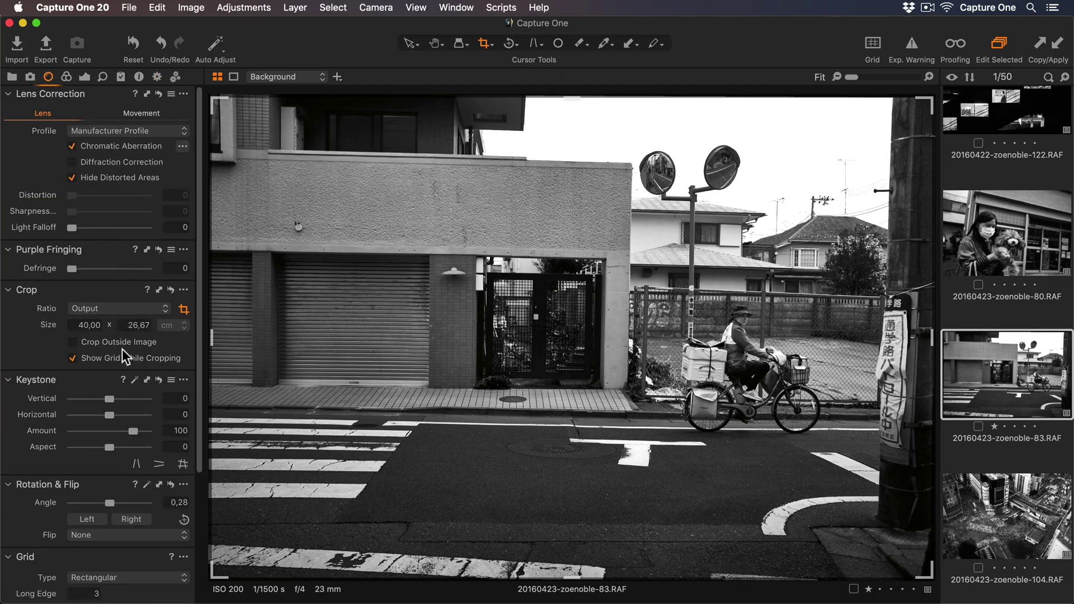
# Set the rotation angle to -4,99°, then rotate 90° left and back right to landscape.
pyautogui.moveTo(109, 502); pyautogui.dragTo(104, 501)
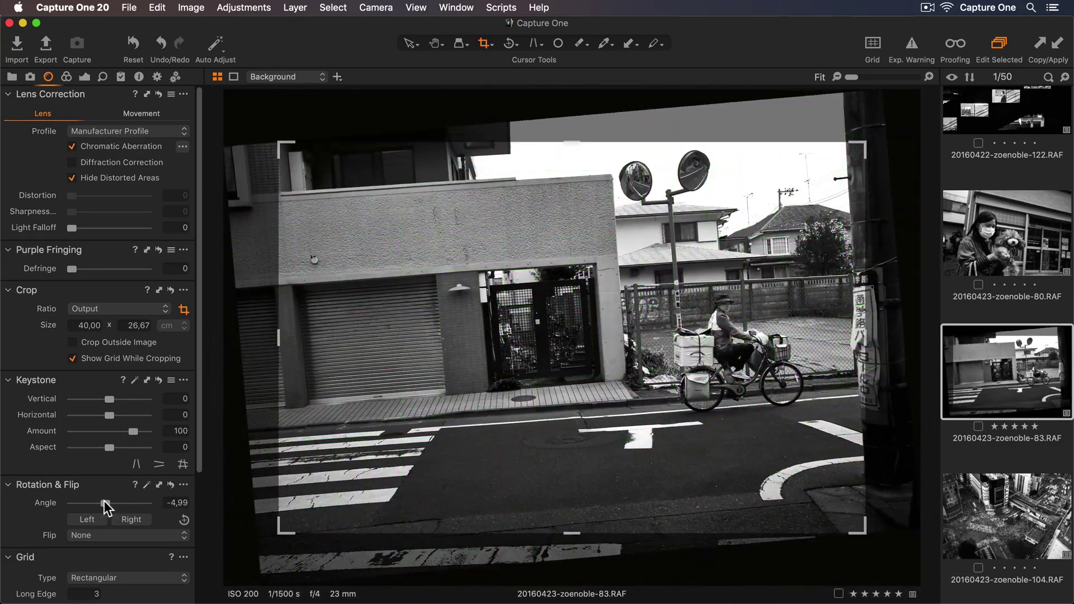
pyautogui.click(95, 518)
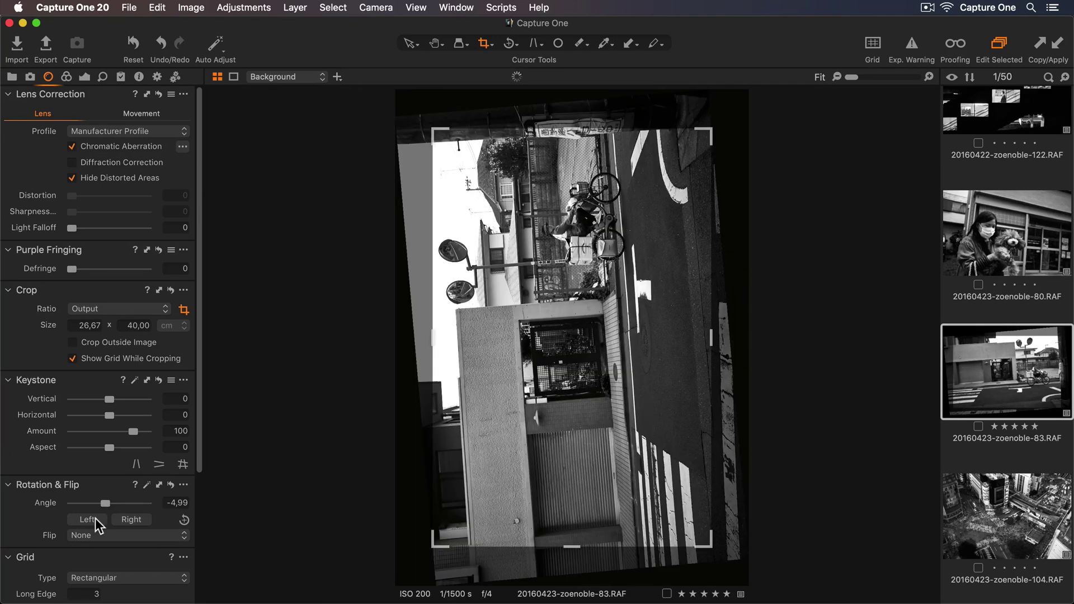
pyautogui.click(129, 518)
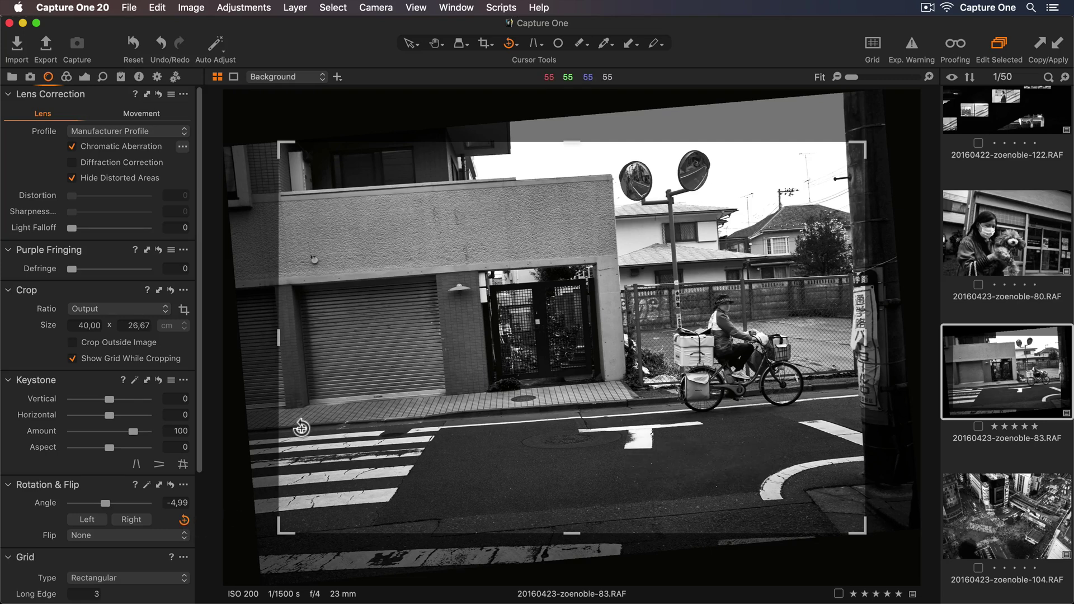
# Draw a straighten line along the level street edge, bringing the angle to -0,75°.
pyautogui.moveTo(301, 428)
pyautogui.mouseDown()
pyautogui.moveTo(682, 414)
pyautogui.moveTo(849, 386)
pyautogui.mouseUp()
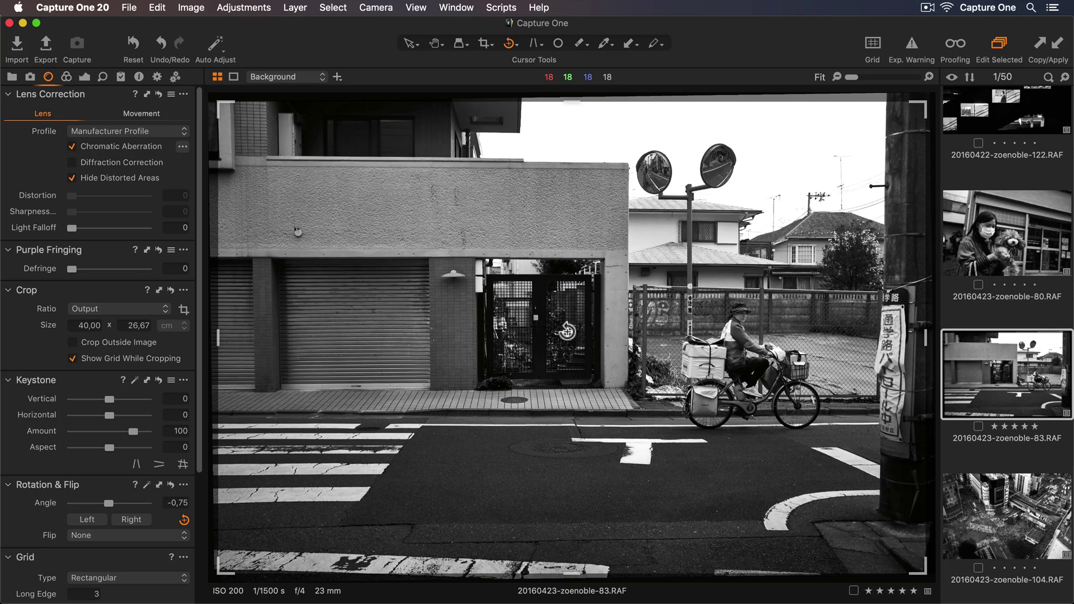
# Flip the photo horizontally, then reset rotation and flip to angle 0, unflipped.
pyautogui.rightClick(567, 332)
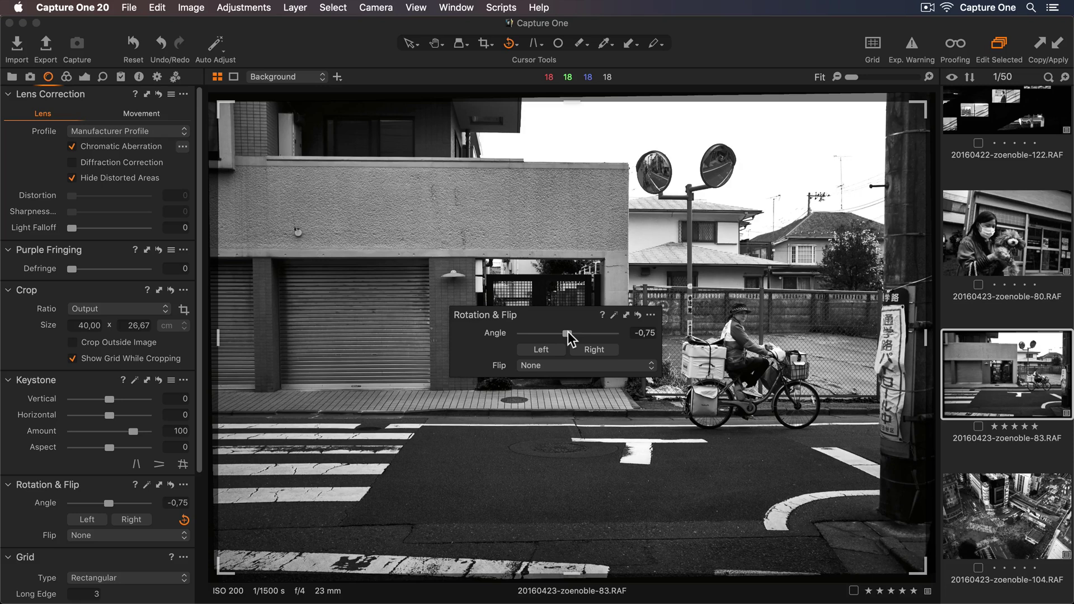
pyautogui.click(574, 368)
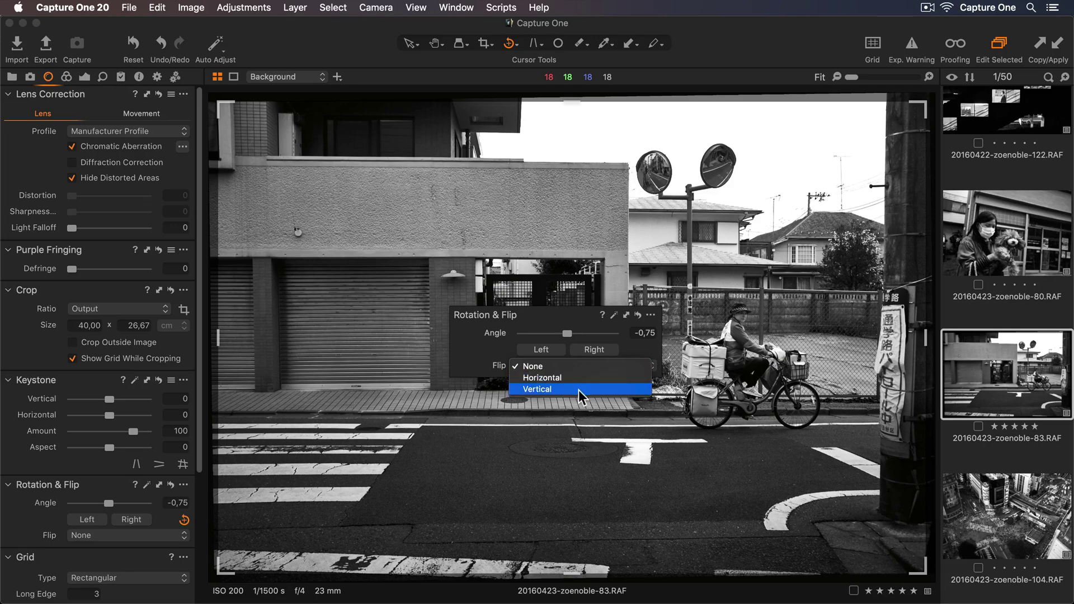
pyautogui.click(578, 379)
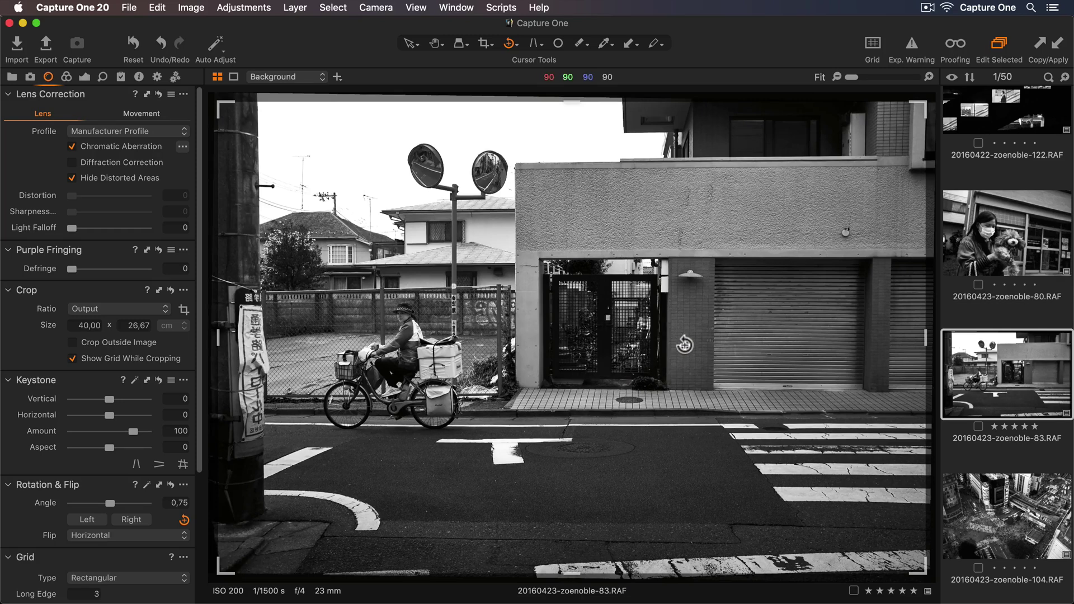
pyautogui.rightClick(684, 344)
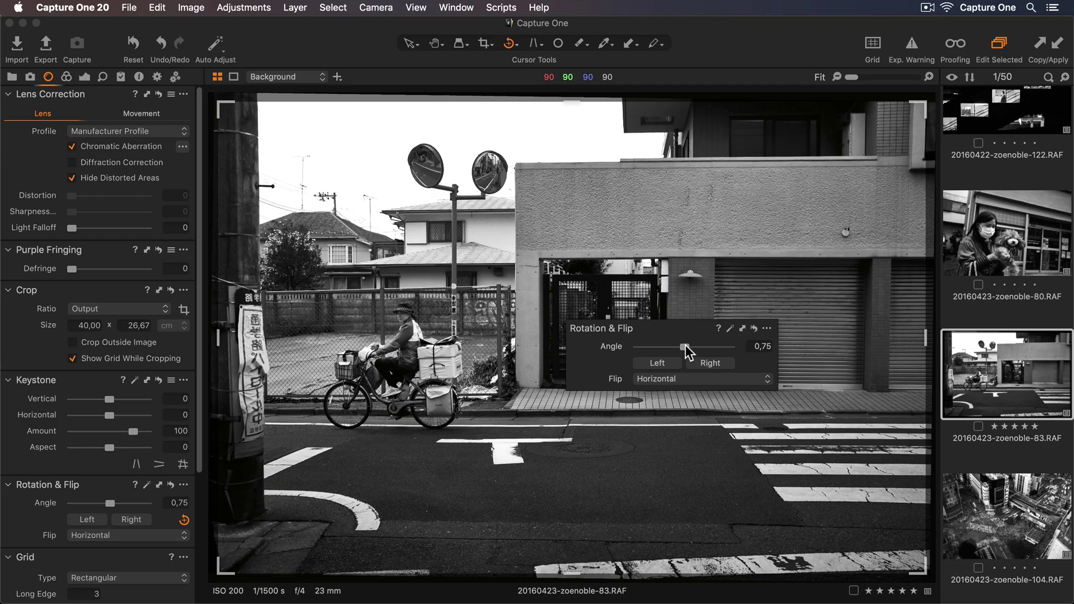
pyautogui.click(754, 329)
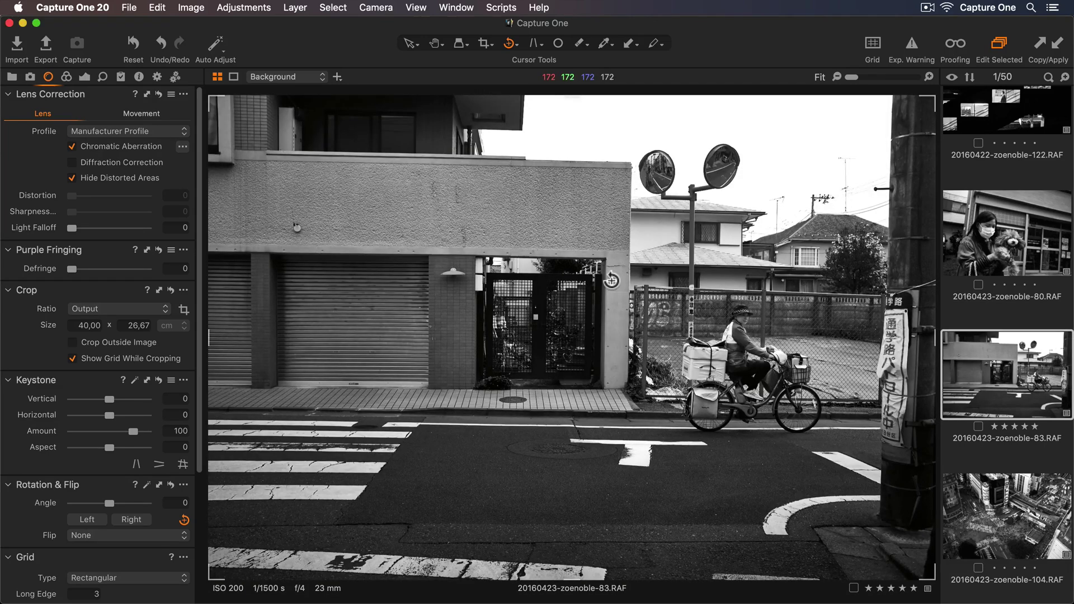